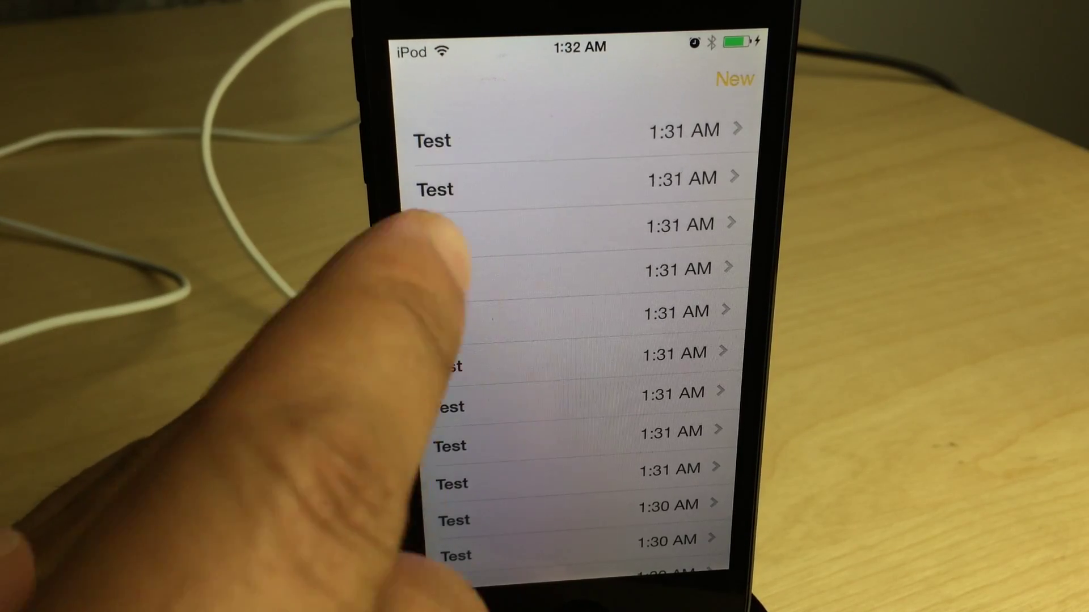
- Open the first 'Test' note from the Notes list
left_click(494, 134)
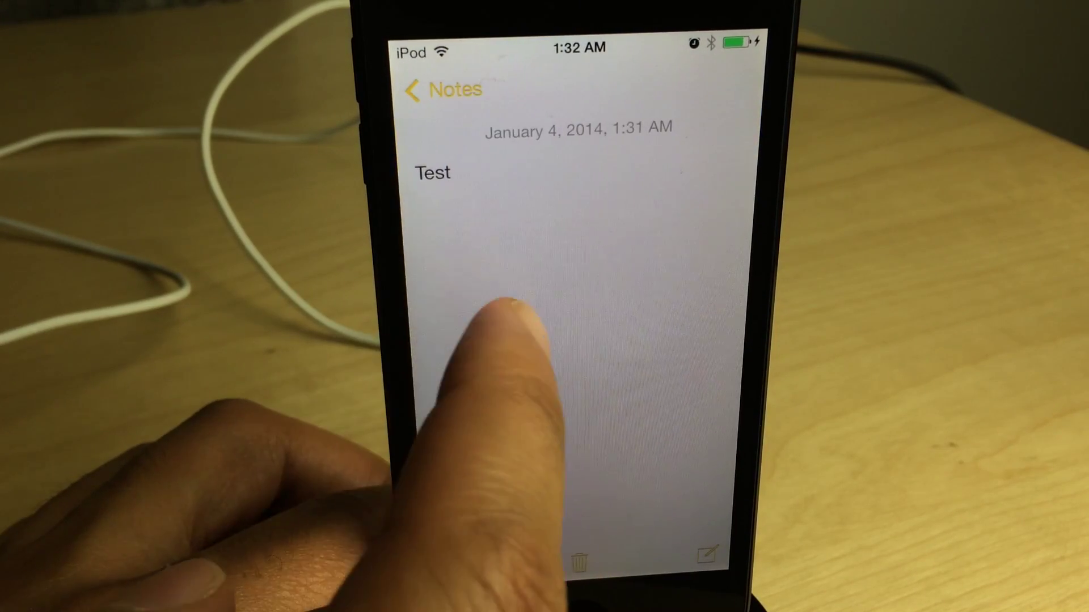
- Select the word 'Test', dismiss the selection, and return to the home screen
double_click(432, 173)
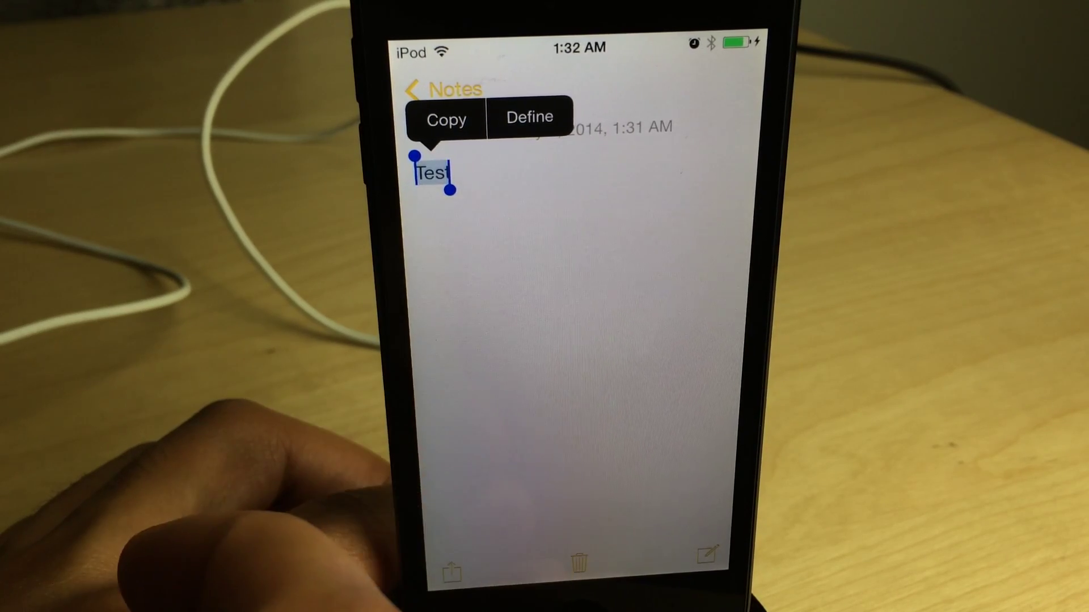
left_click(480, 242)
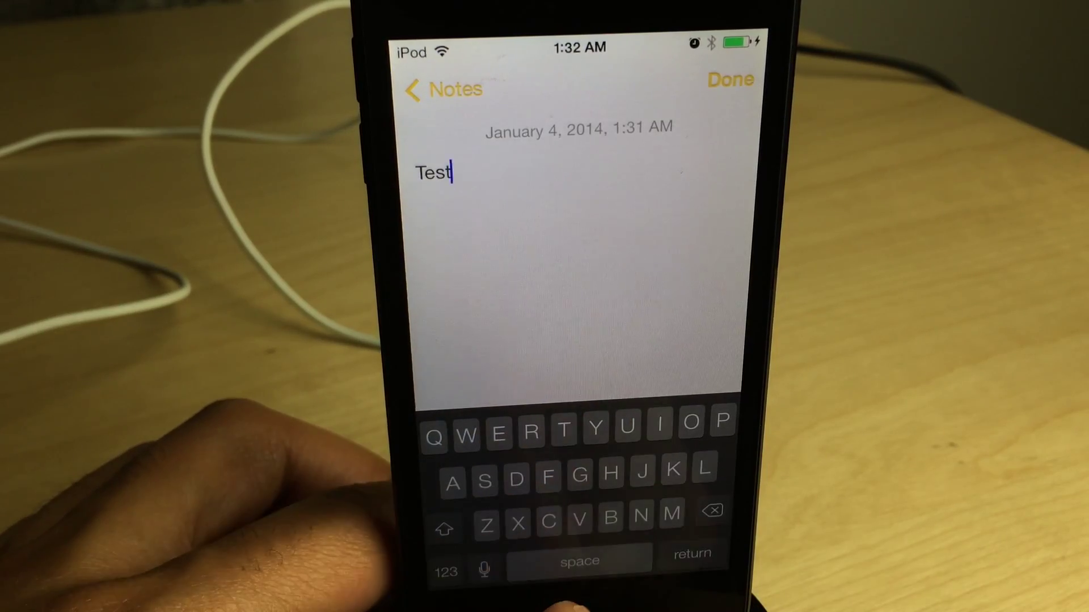
key("super")
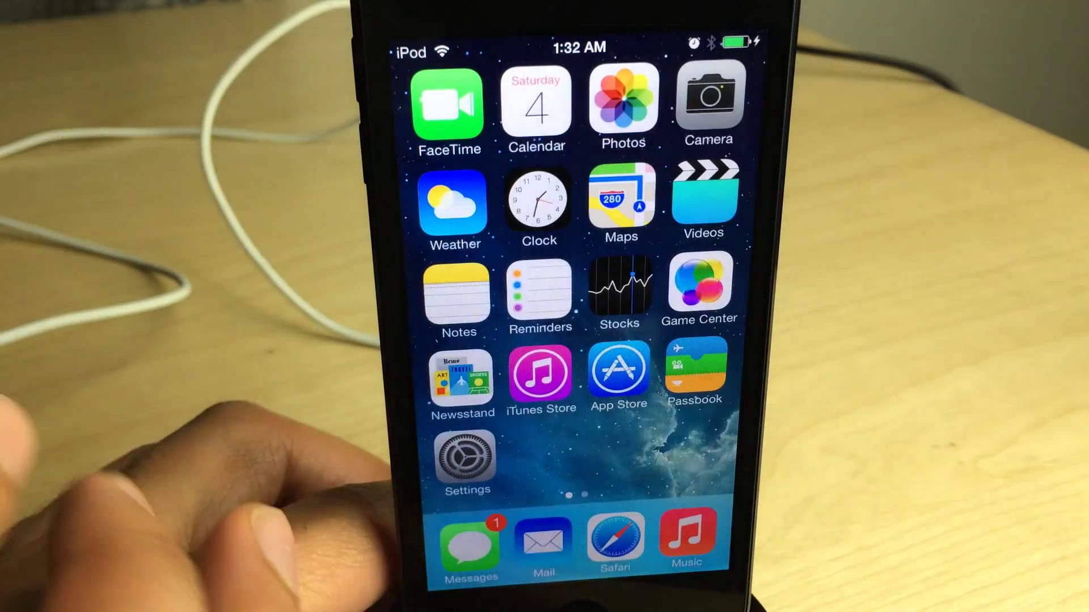
left_click_drag(587, 366, 476, 358)
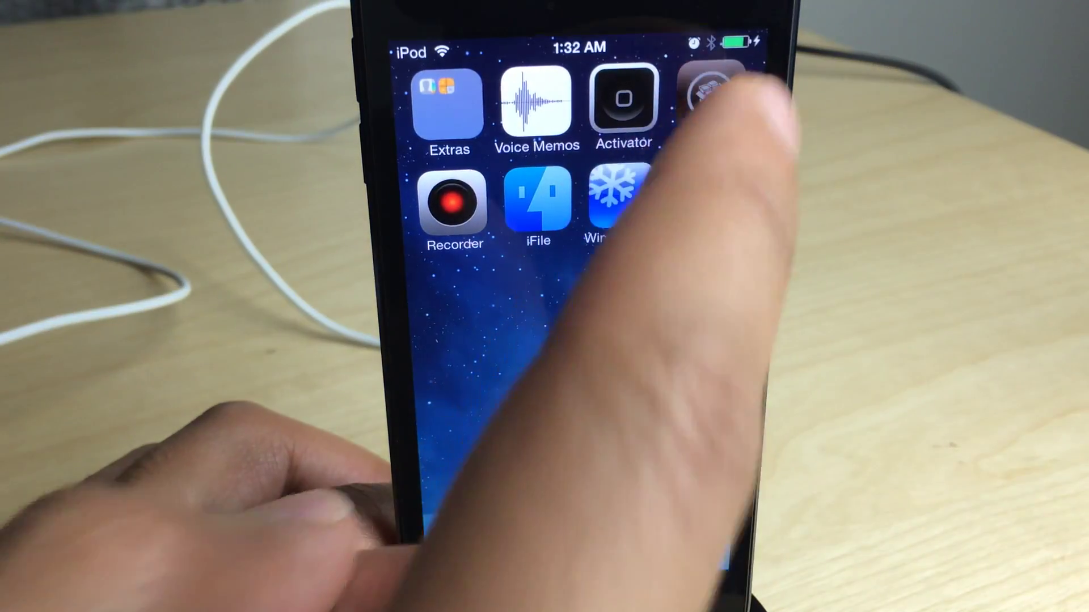
left_click(711, 98)
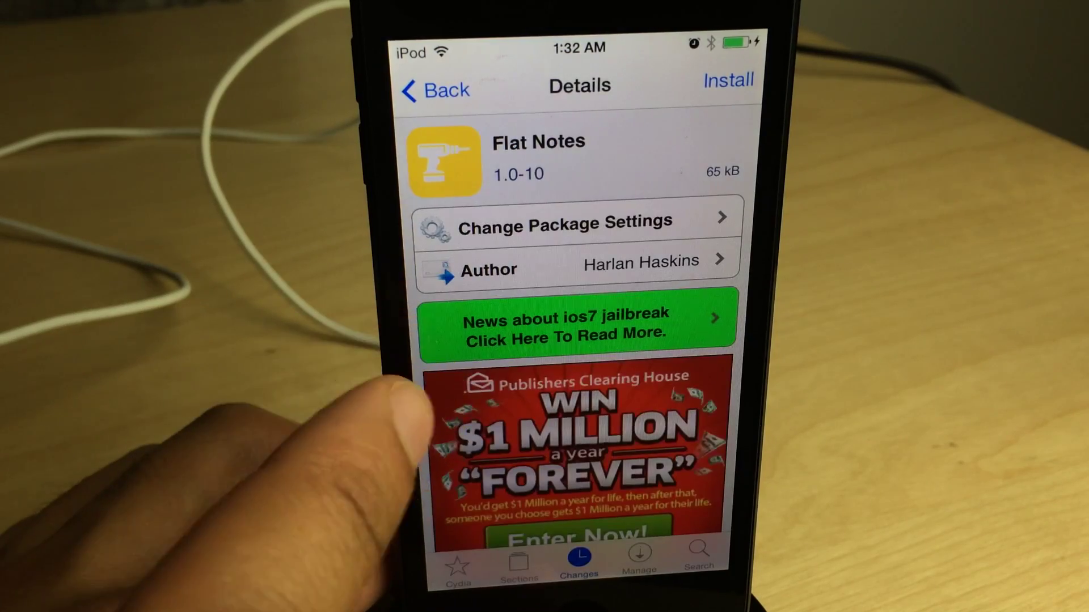
scroll(481, 370, "down", 5)
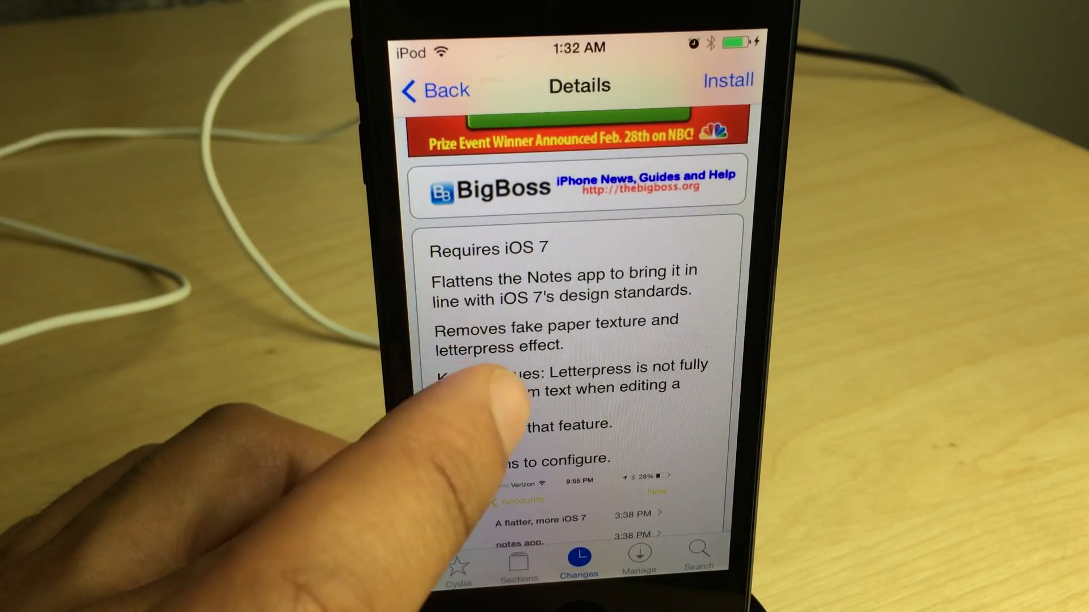
scroll(494, 415, "down", 1)
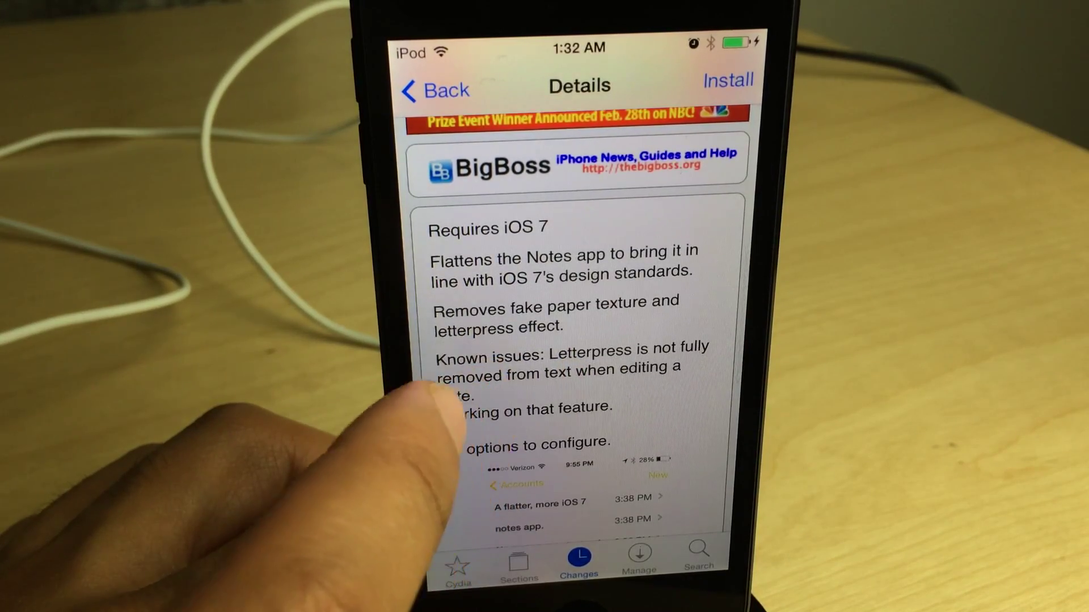
scroll(472, 417, "down", 3)
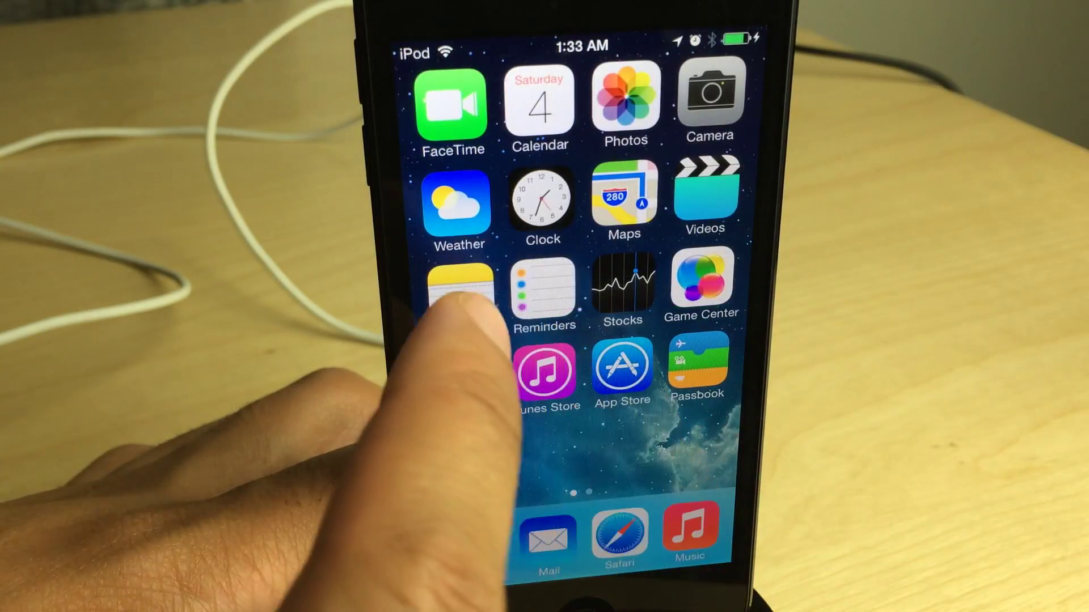
- Relaunch Notes, briefly edit the open Test note, then go back to the notes list
left_click(459, 298)
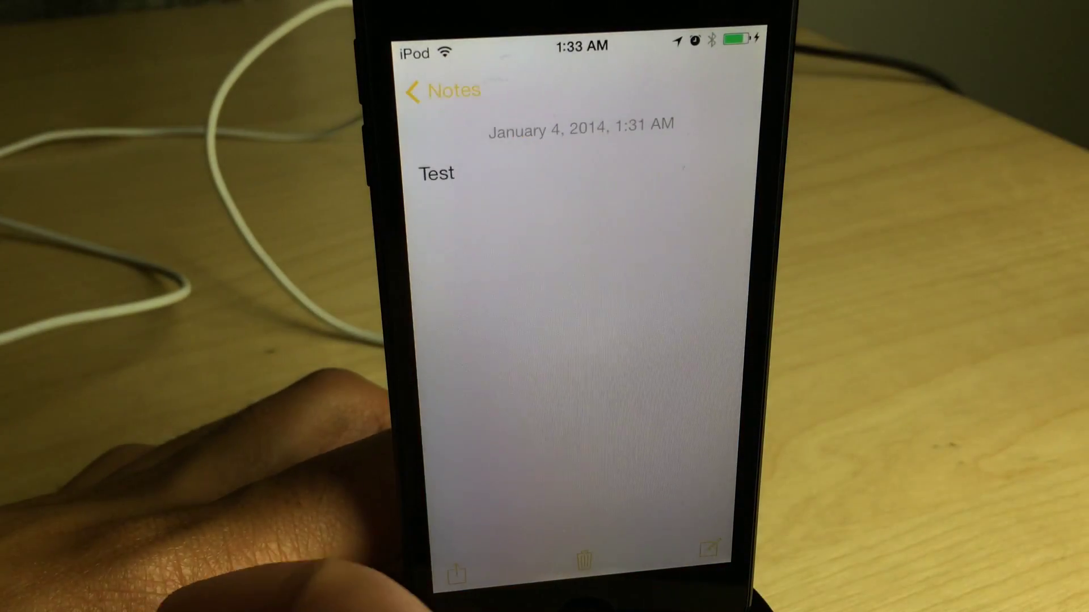
left_click(579, 255)
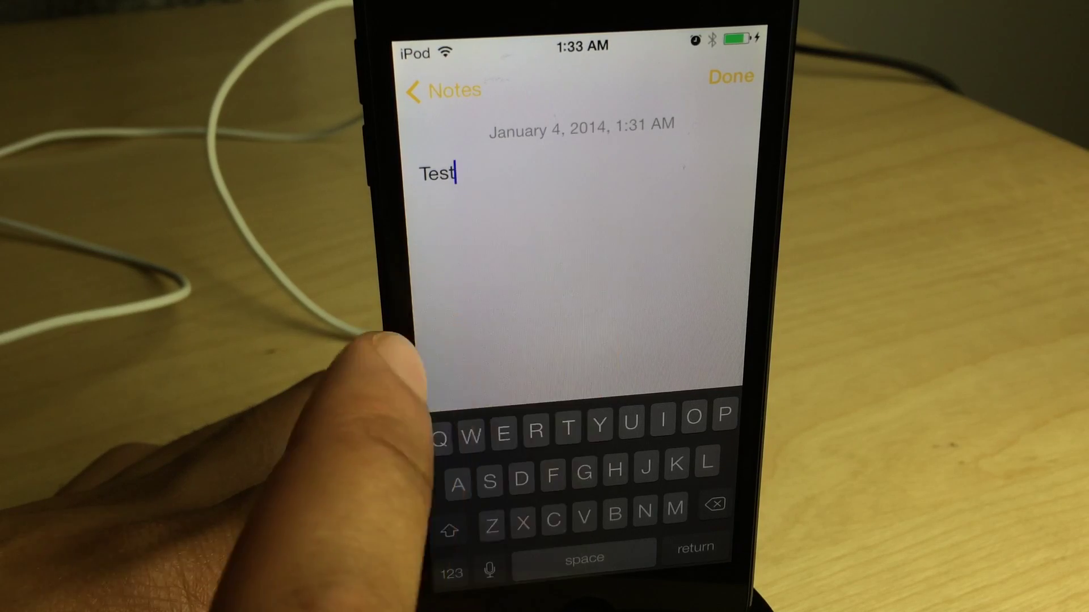
left_click(444, 89)
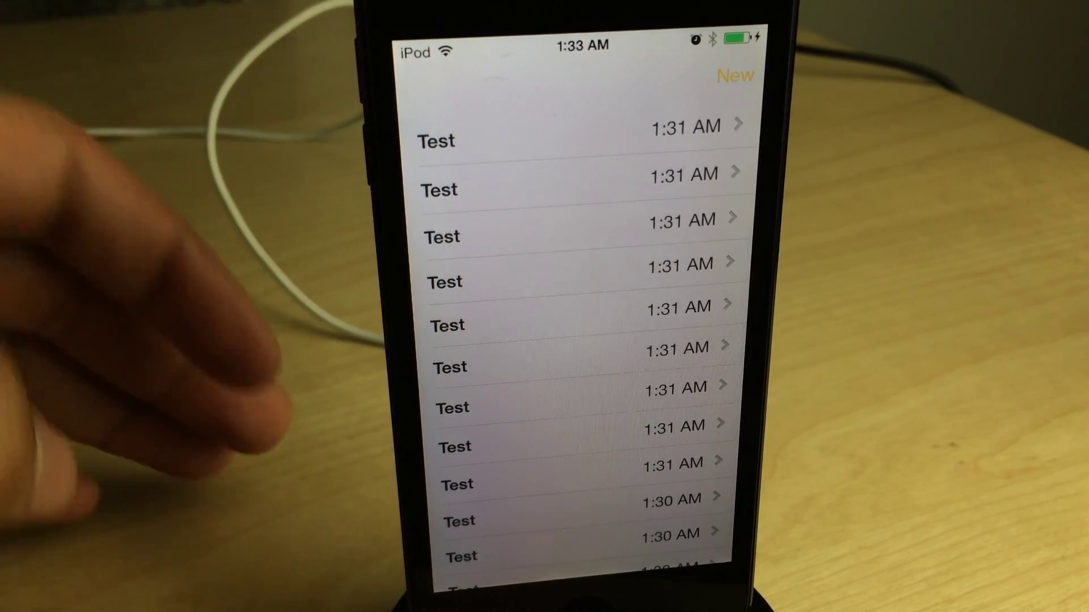
- Change the top Test note's text to 'This is a test' and return to the list
left_click(544, 140)
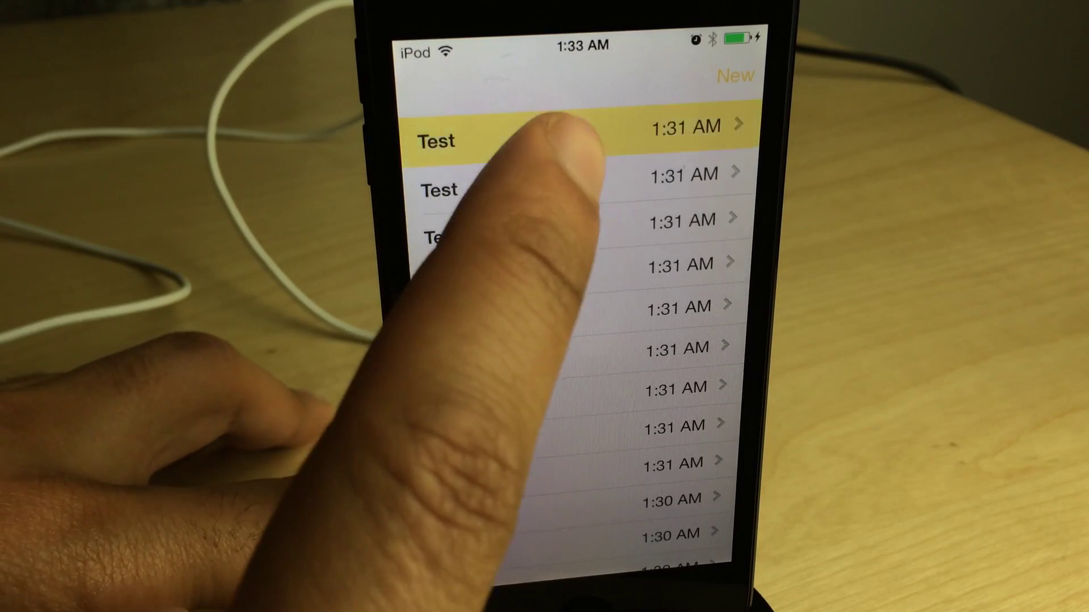
left_click(541, 362)
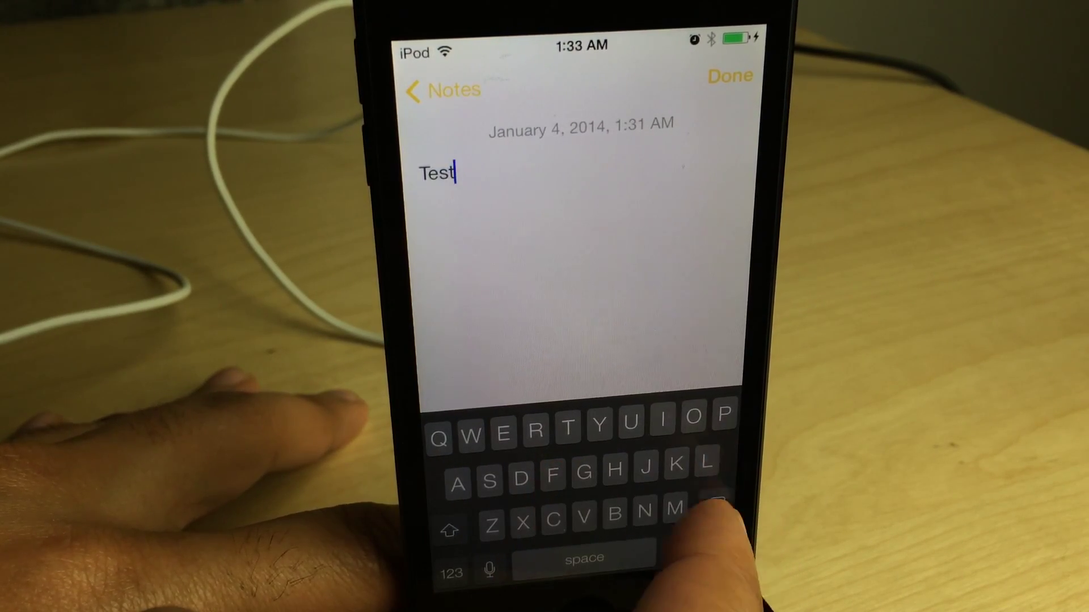
type("gi")
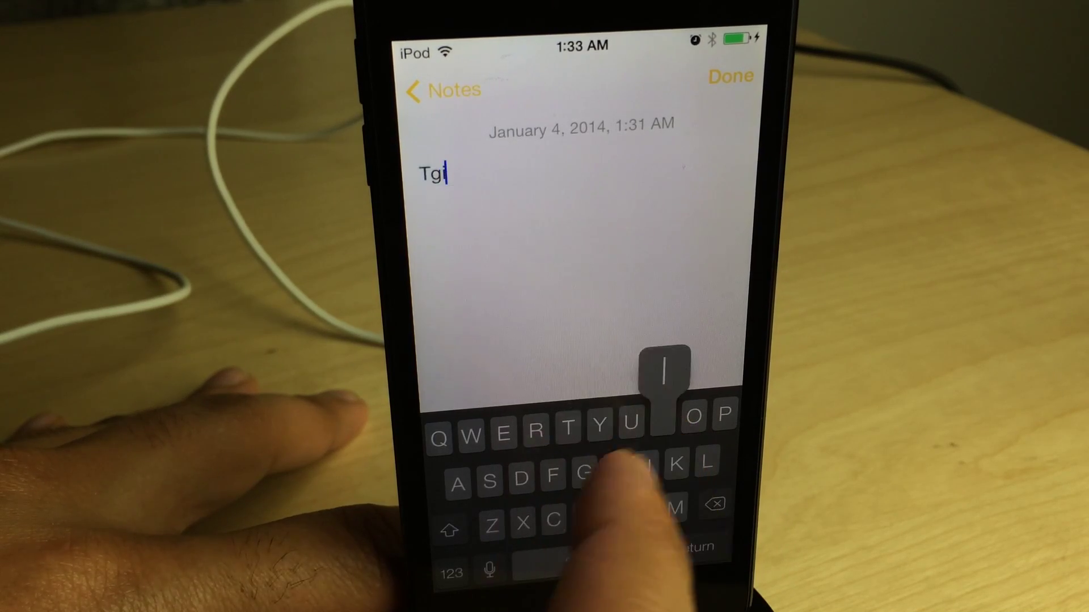
type("r")
type(" i")
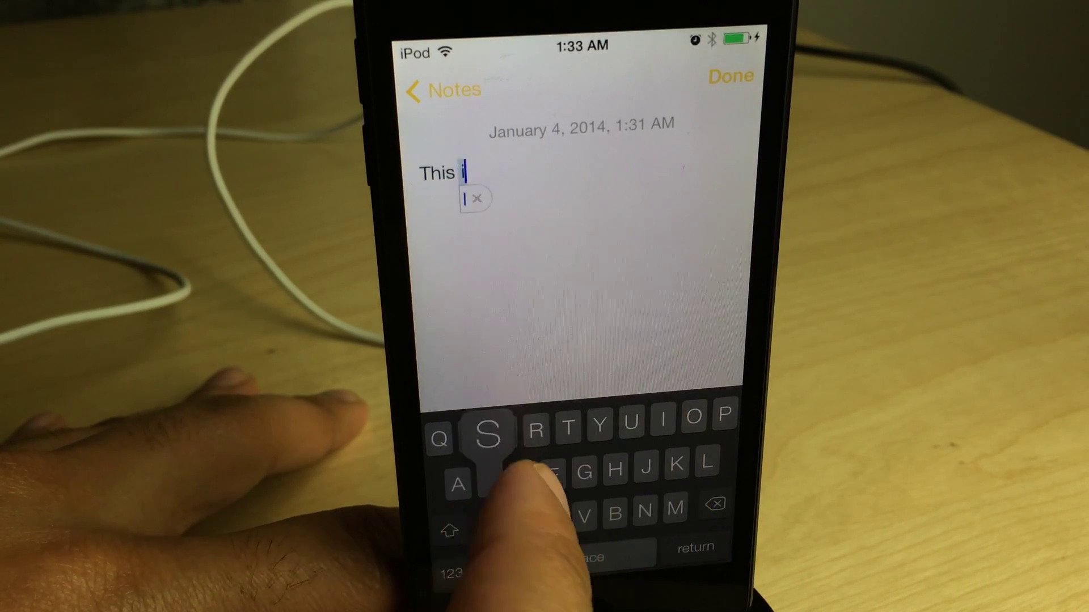
type("s a t")
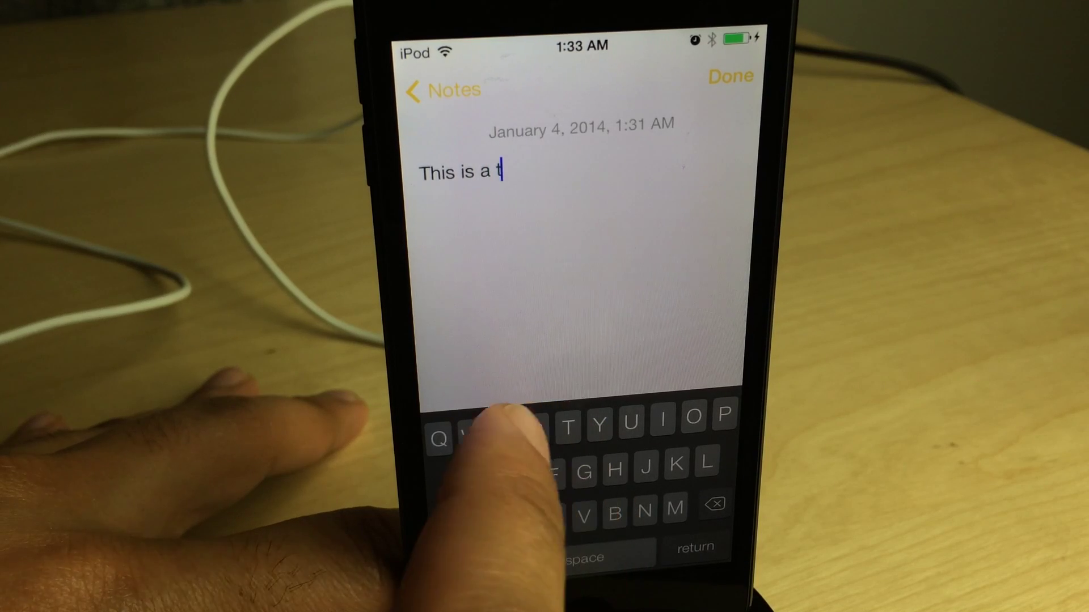
type("eat")
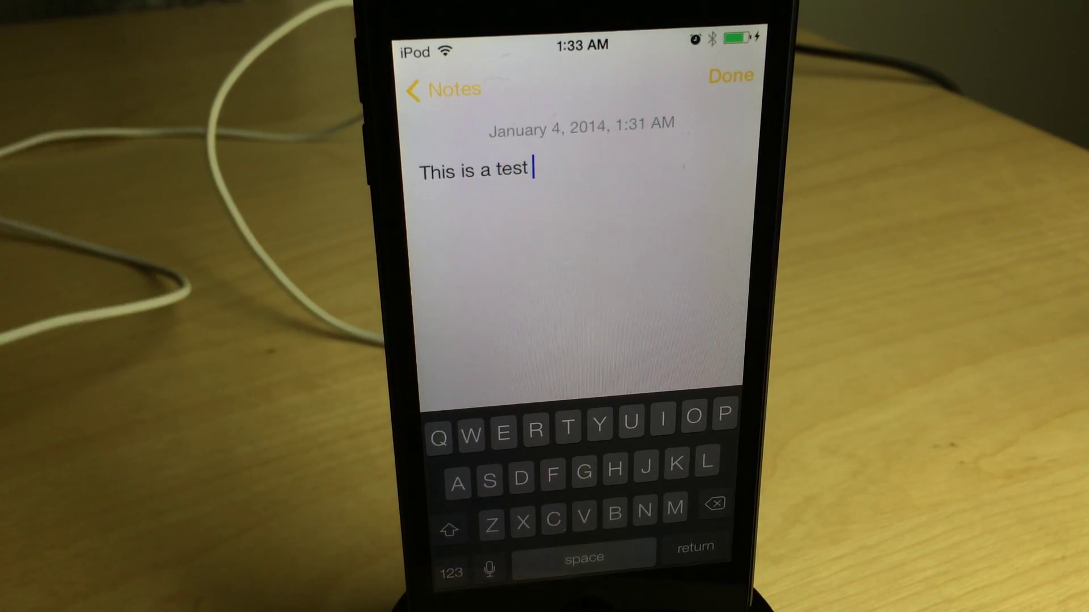
left_click(443, 89)
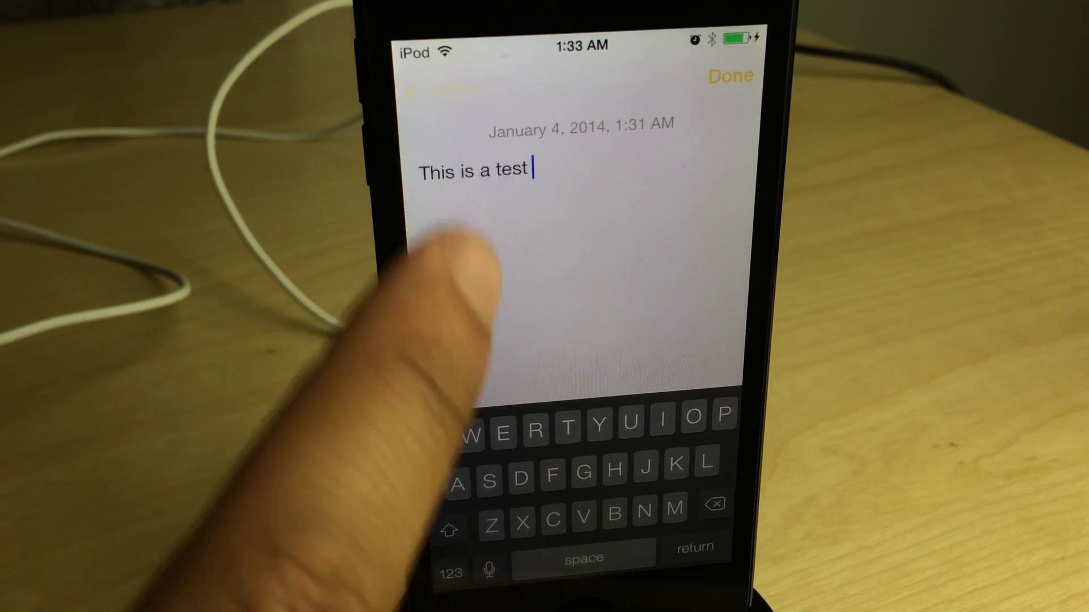